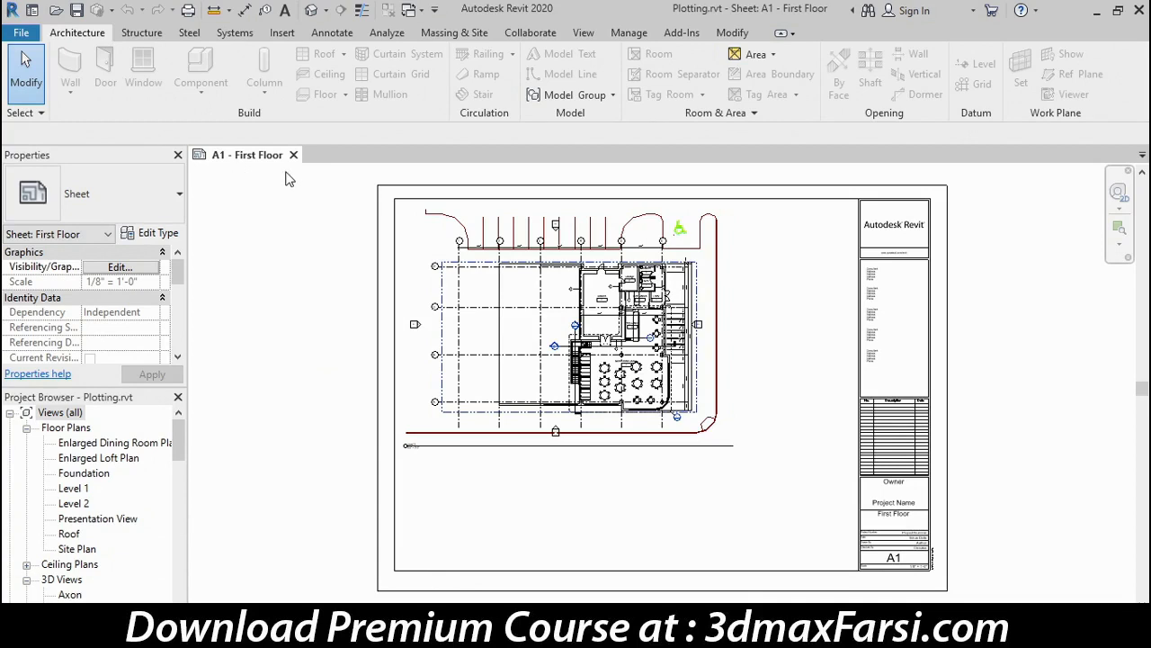
Step: Open the print settings for the A1 - First Floor sheet and review the available printers
middle_click_drag(605, 397, 805, 398)
scroll(796, 371, "up", 1)
scroll(796, 369, "up", 4)
middle_click_drag(771, 355, 836, 394)
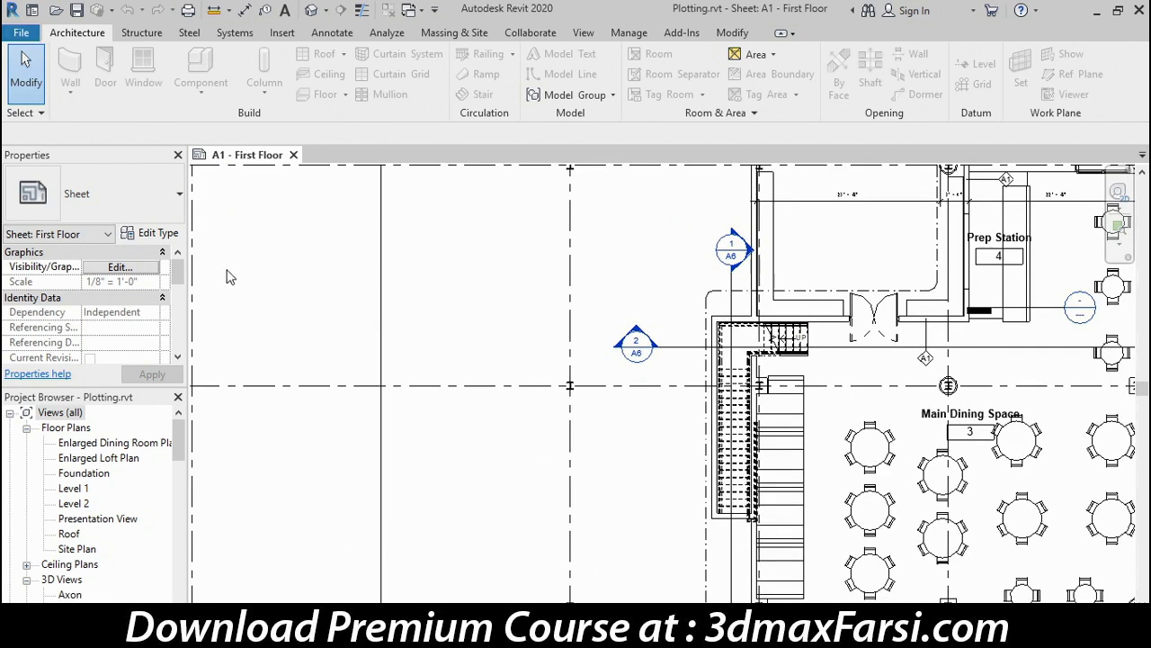
left_click(30, 37)
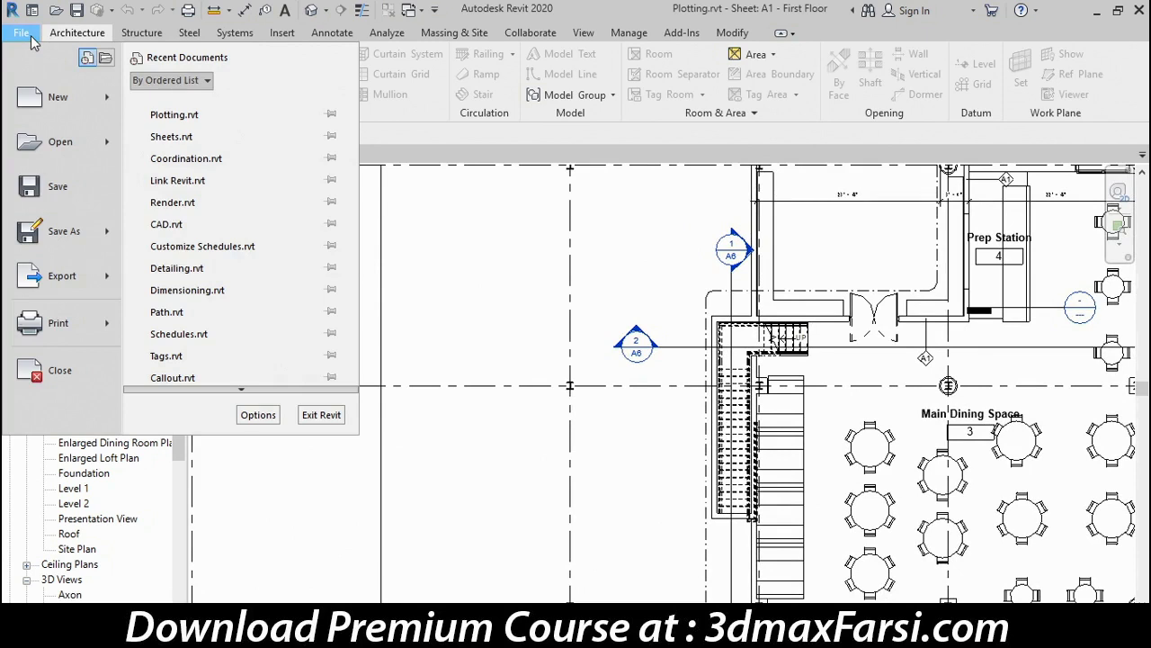
mouse_move(54, 326)
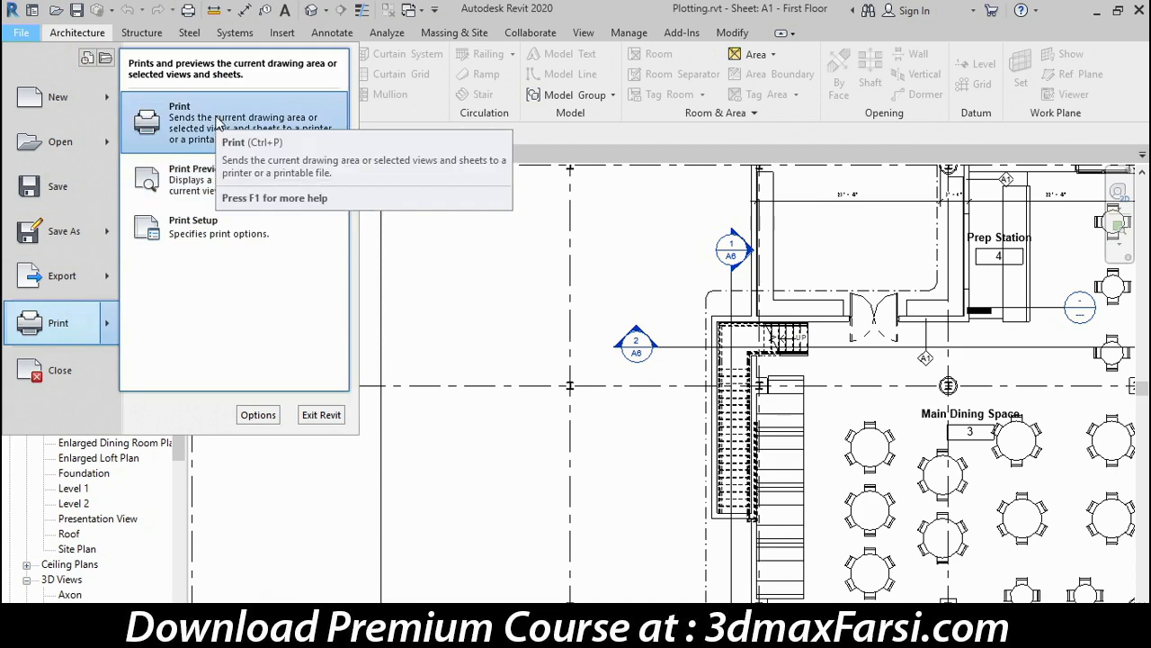
left_click(174, 130)
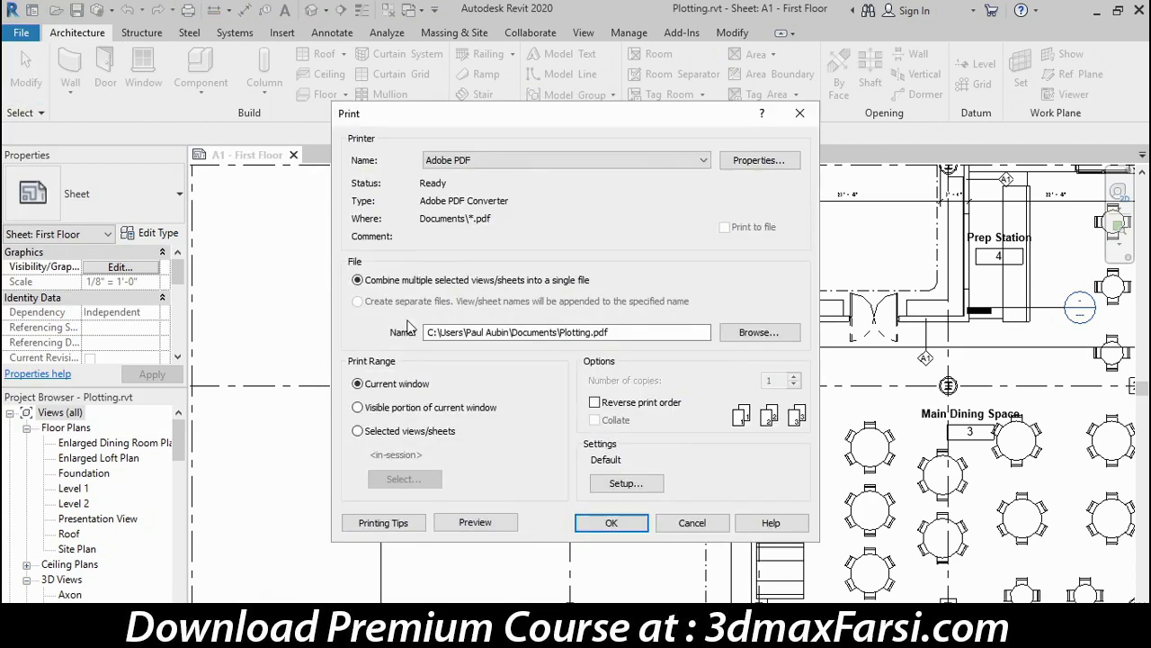
left_click_drag(641, 113, 375, 125)
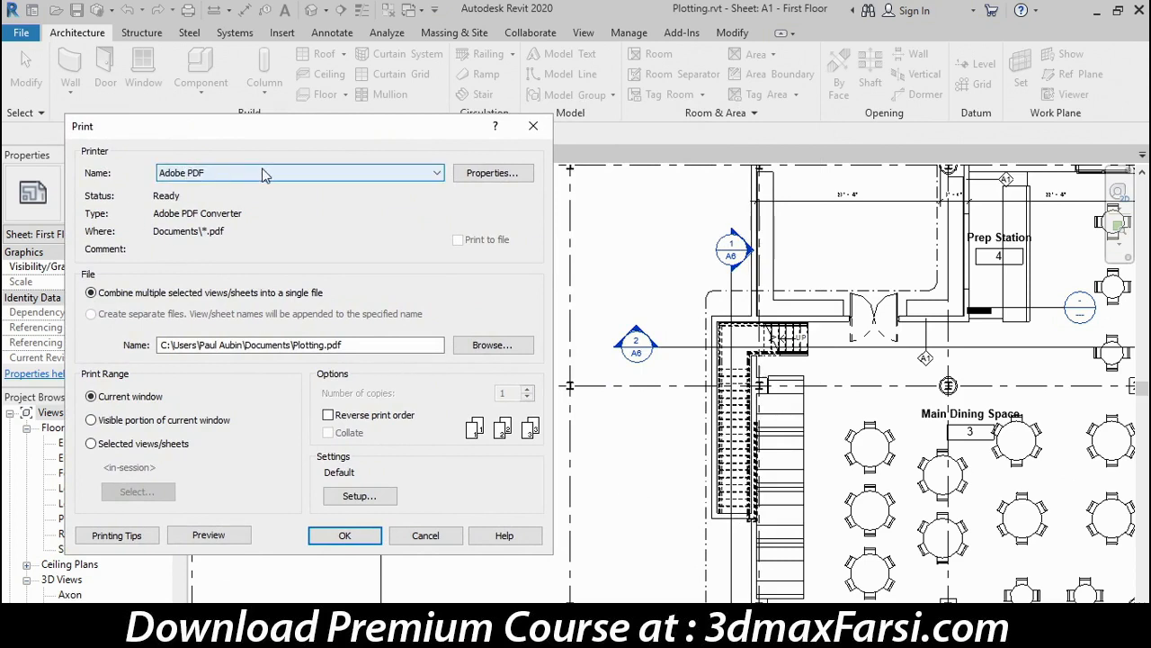
left_click(437, 172)
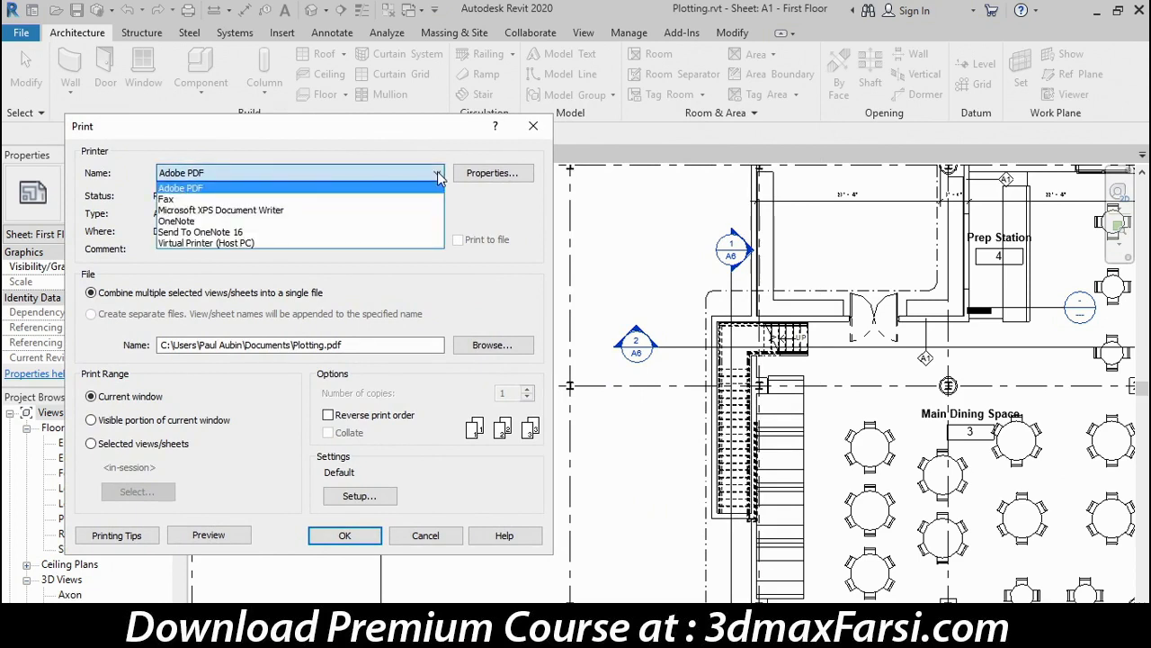
left_click(213, 160)
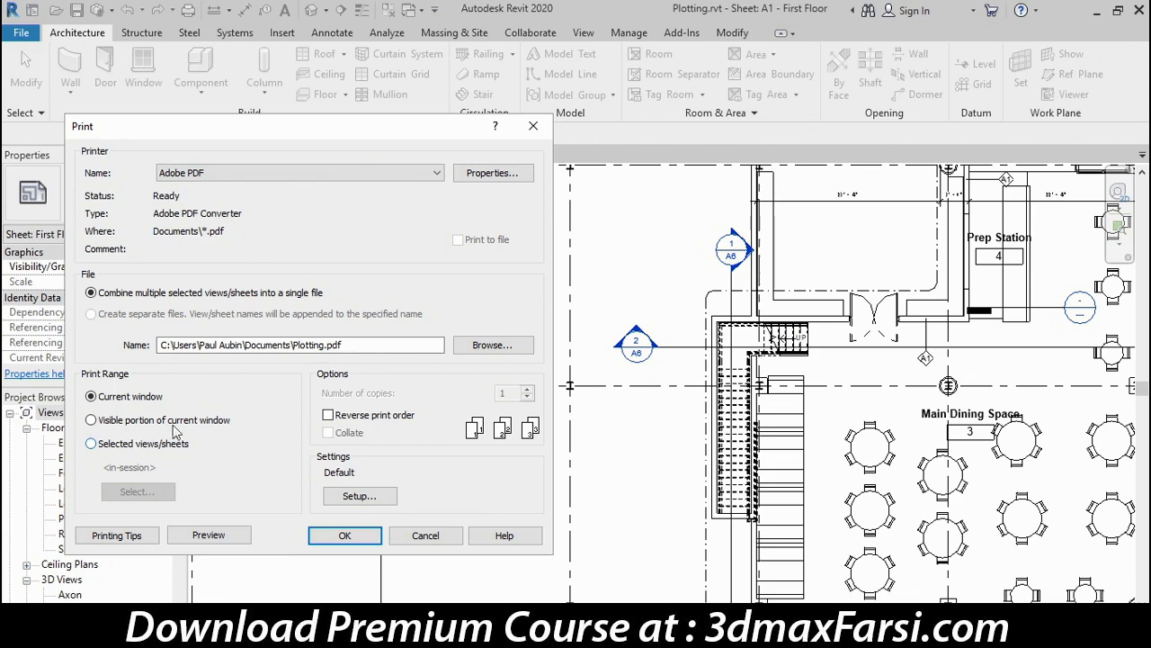
Step: Preview the print with the range set to the visible portion of the current window, and close the preview
left_click(109, 421)
left_click(236, 535)
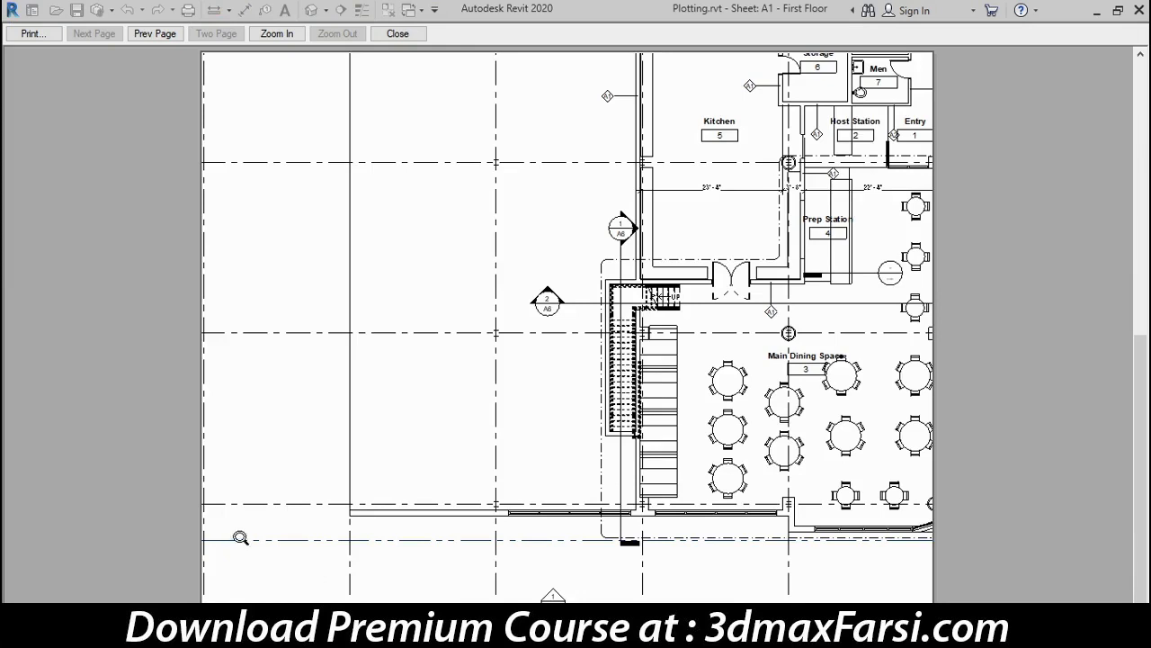
left_click(403, 36)
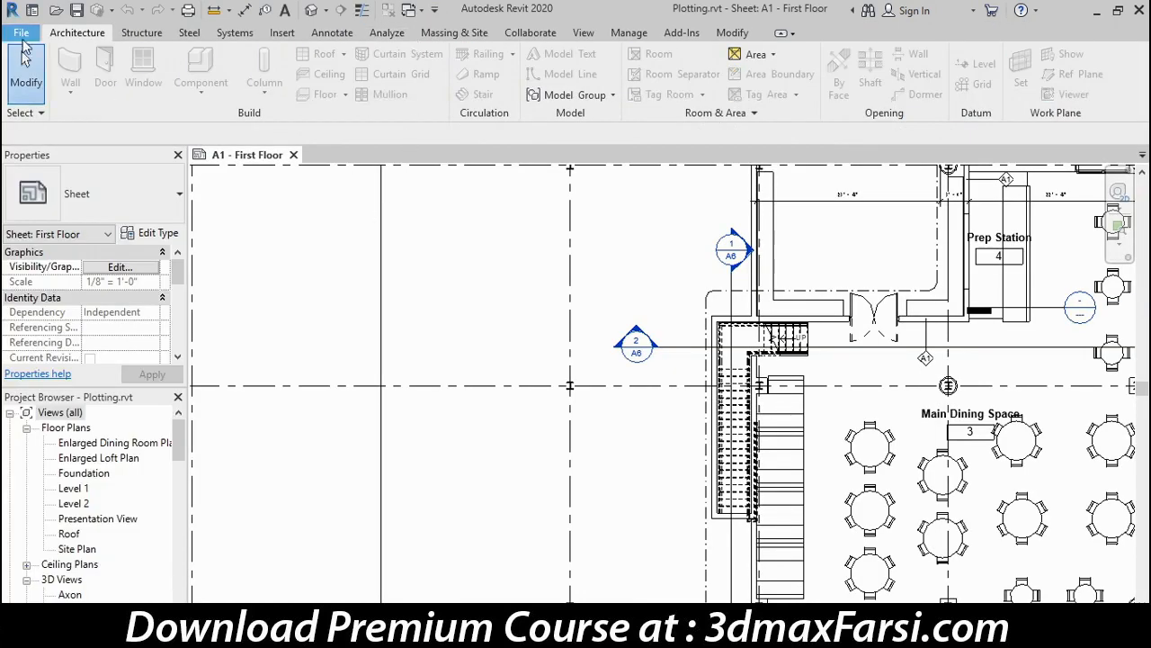
Step: Reopen the print settings and set the print range to selected views/sheets
left_click(22, 38)
mouse_move(97, 317)
left_click(215, 124)
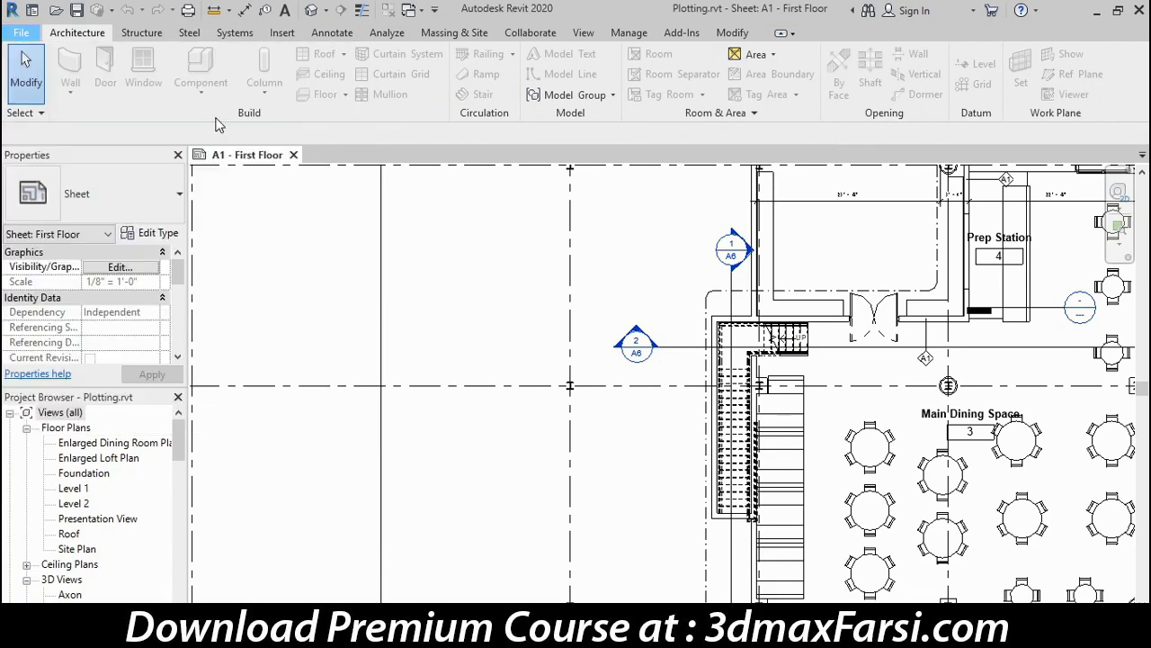
left_click_drag(513, 128, 243, 143)
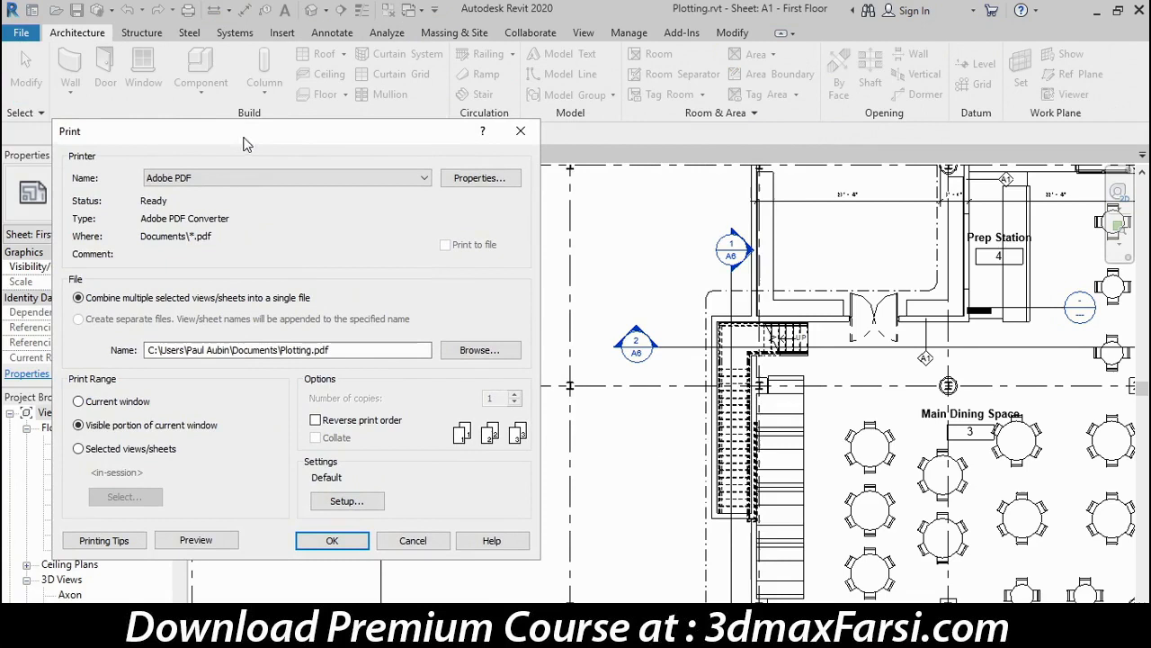
left_click(135, 450)
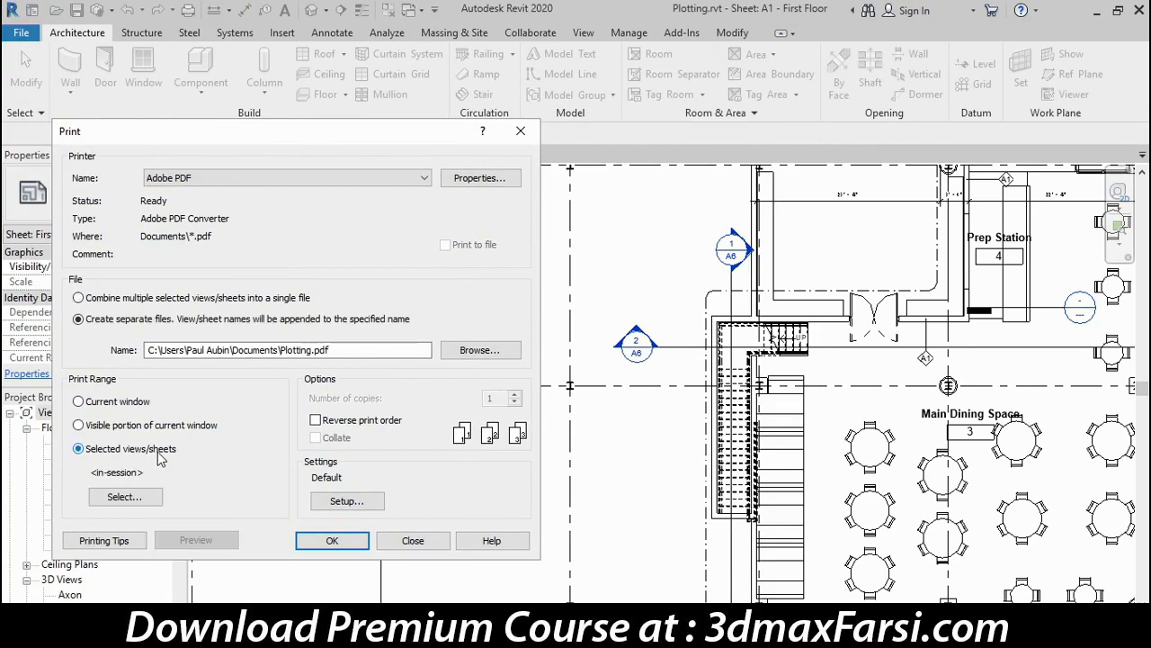
Step: Edit the view/sheet selection to list only sheets, and include every sheet in it
left_click(148, 500)
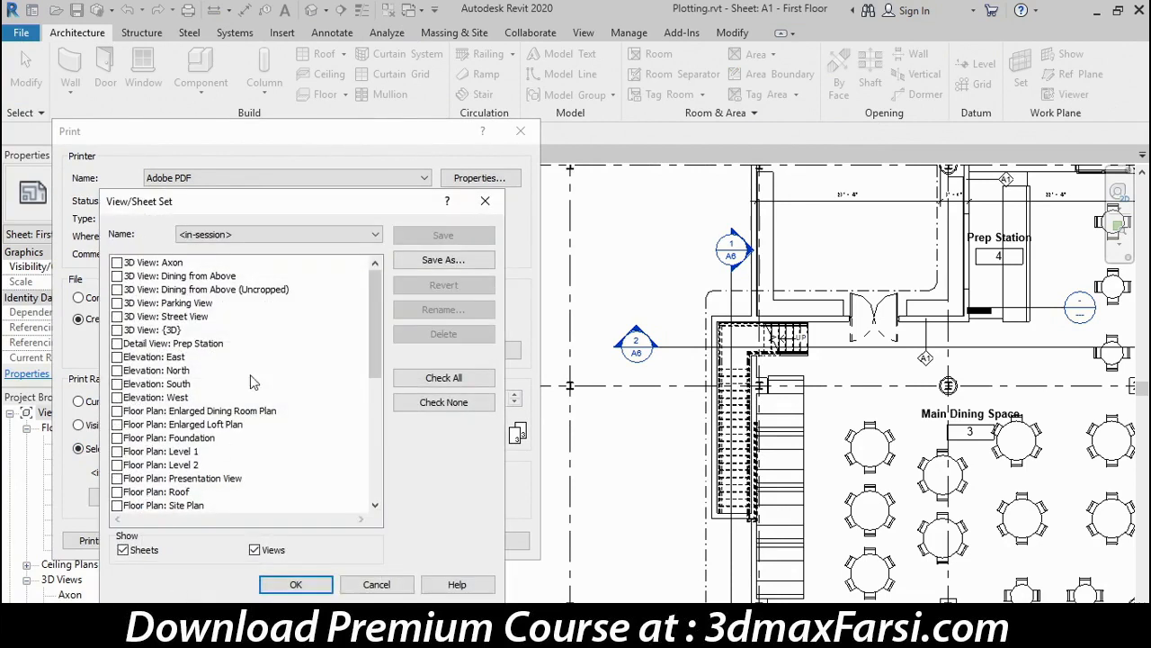
left_click_drag(374, 322, 375, 445)
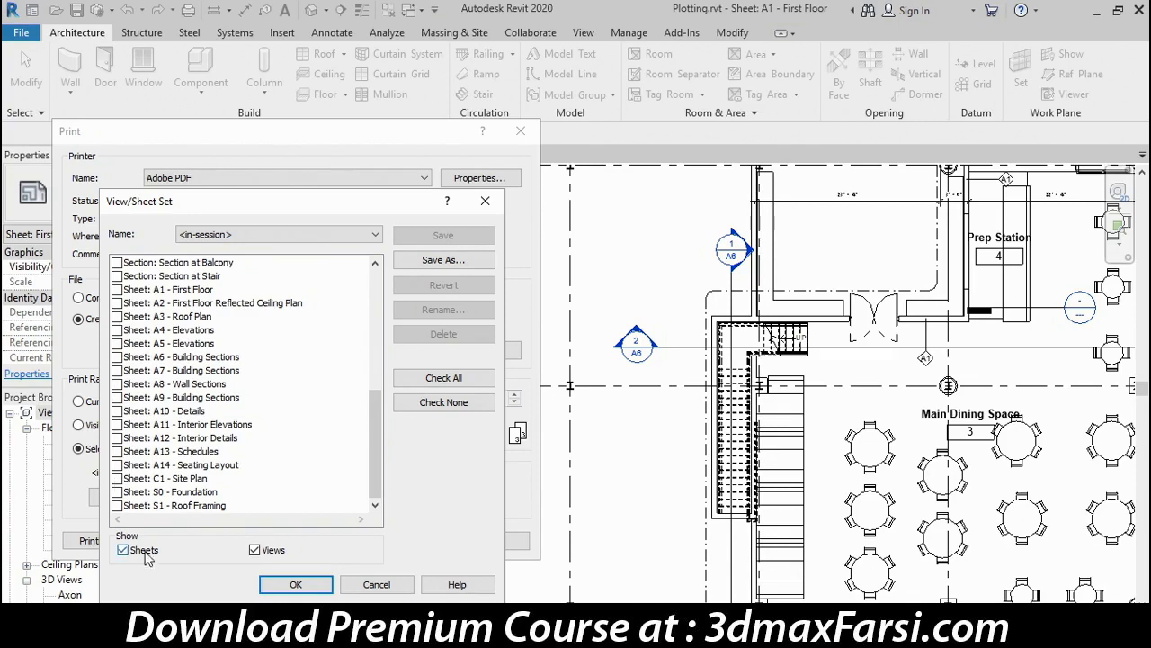
left_click(254, 550)
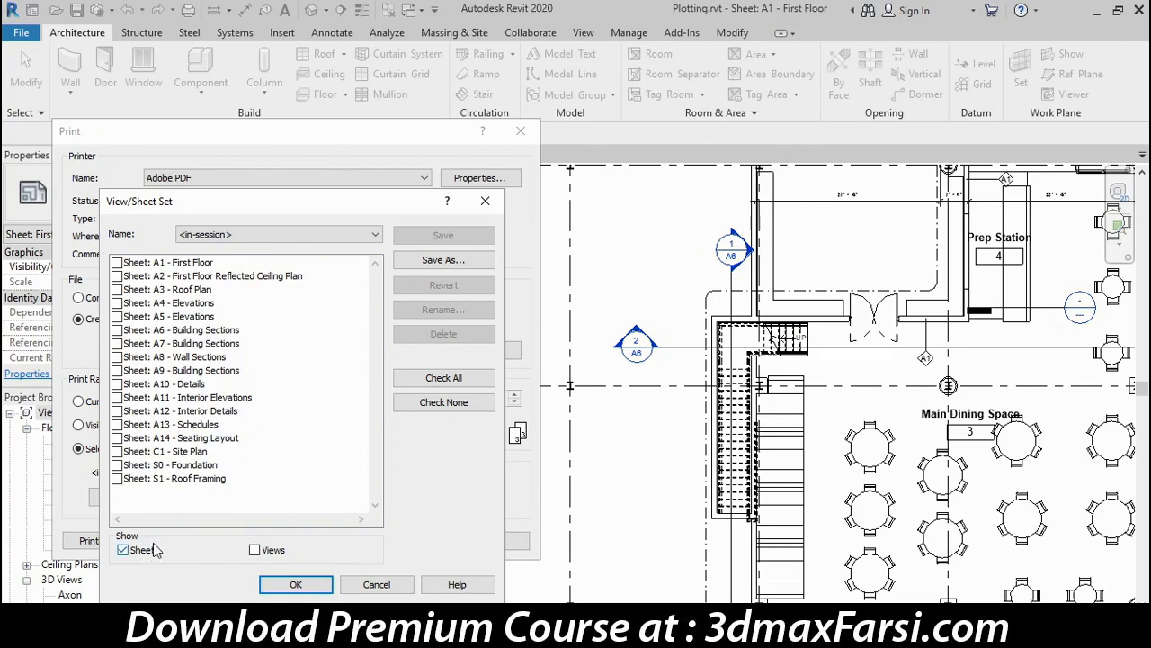
left_click(186, 263)
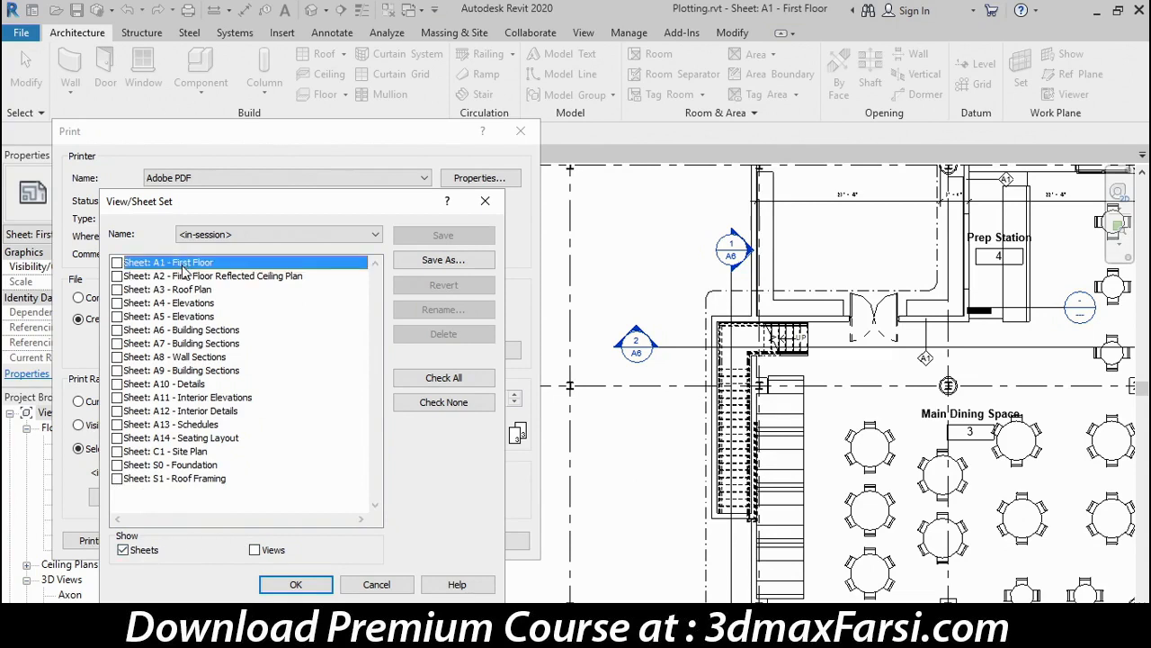
left_click(468, 376)
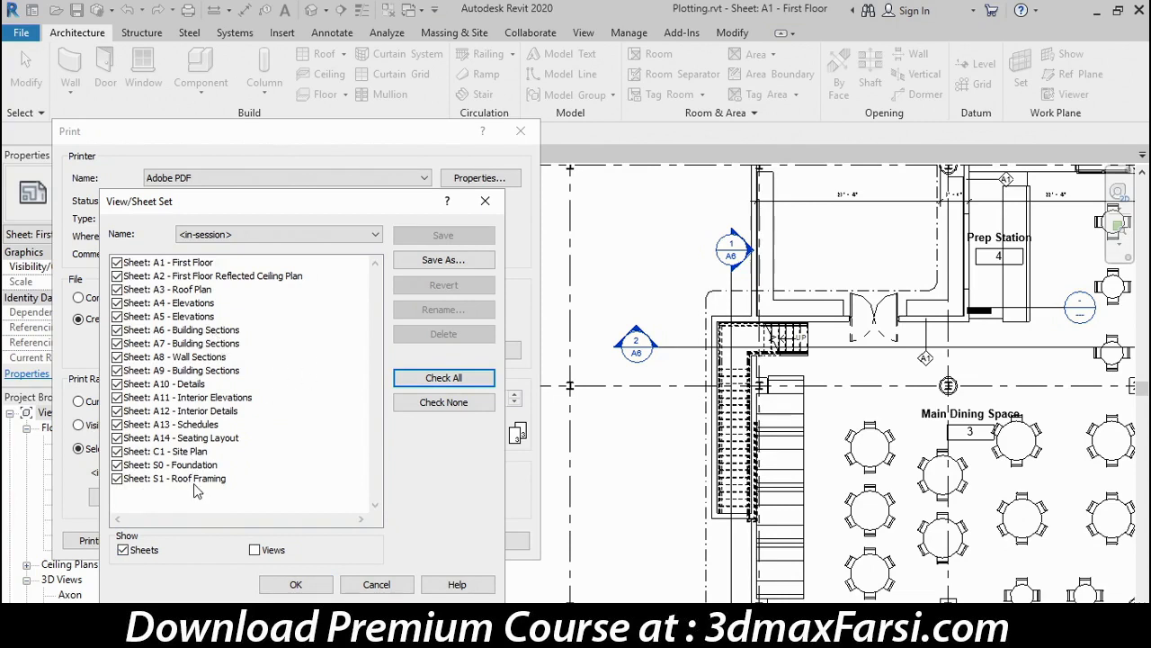
Step: Save the sheet selection as a new set named "Complete Sheet Set" and accept it for printing
left_click(419, 260)
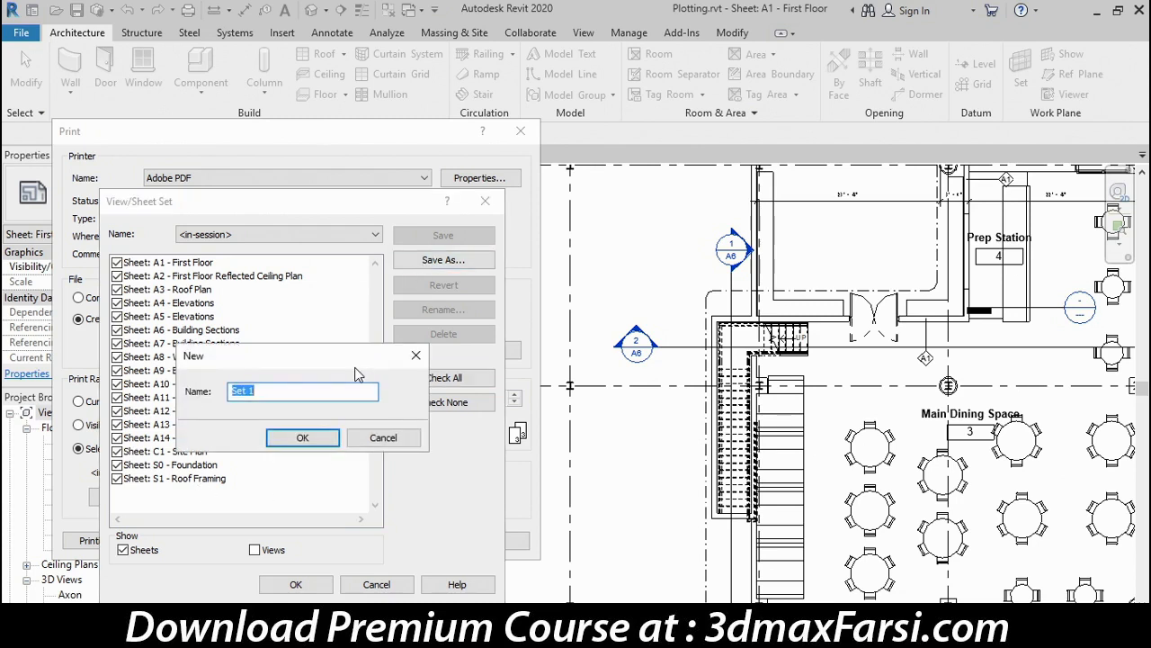
type("Complete Sheet S")
left_click(302, 436)
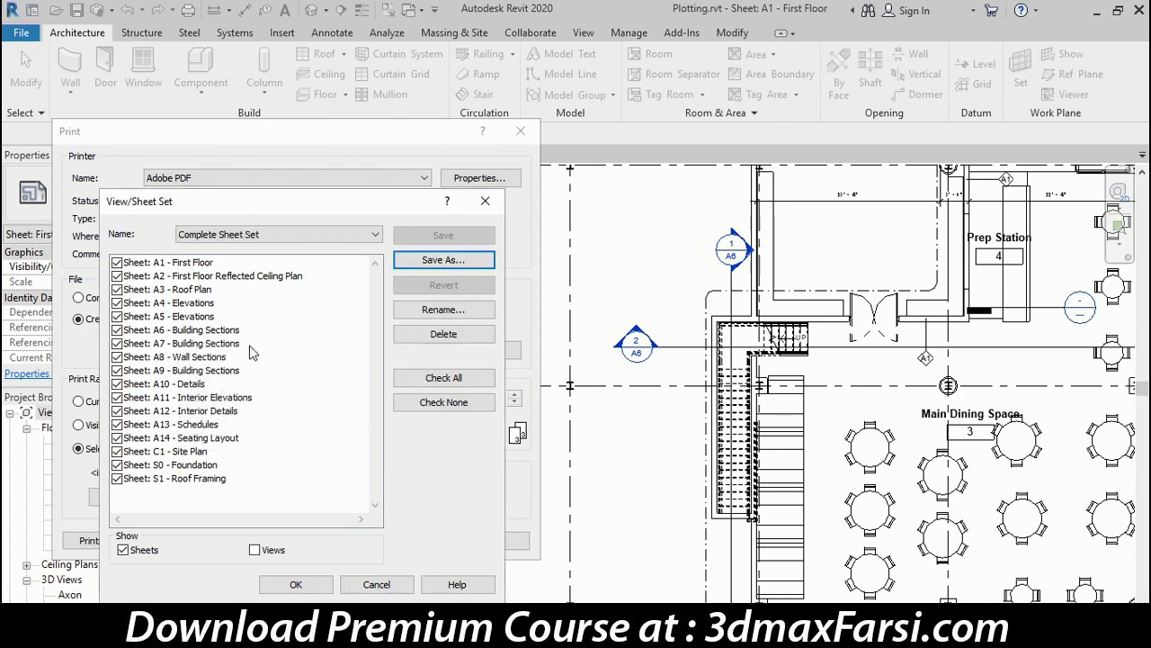
left_click(296, 585)
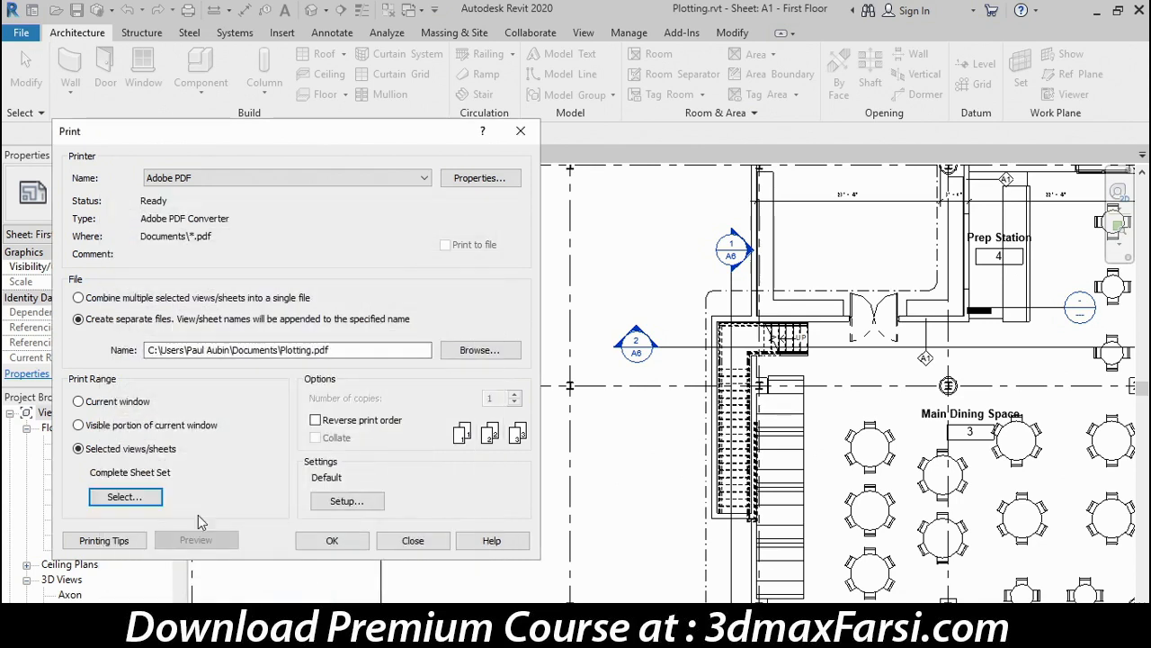
Step: Reopen the view/sheet selection, list views along with sheets, and check the saved set names
left_click(146, 498)
left_click(255, 549)
left_click(283, 236)
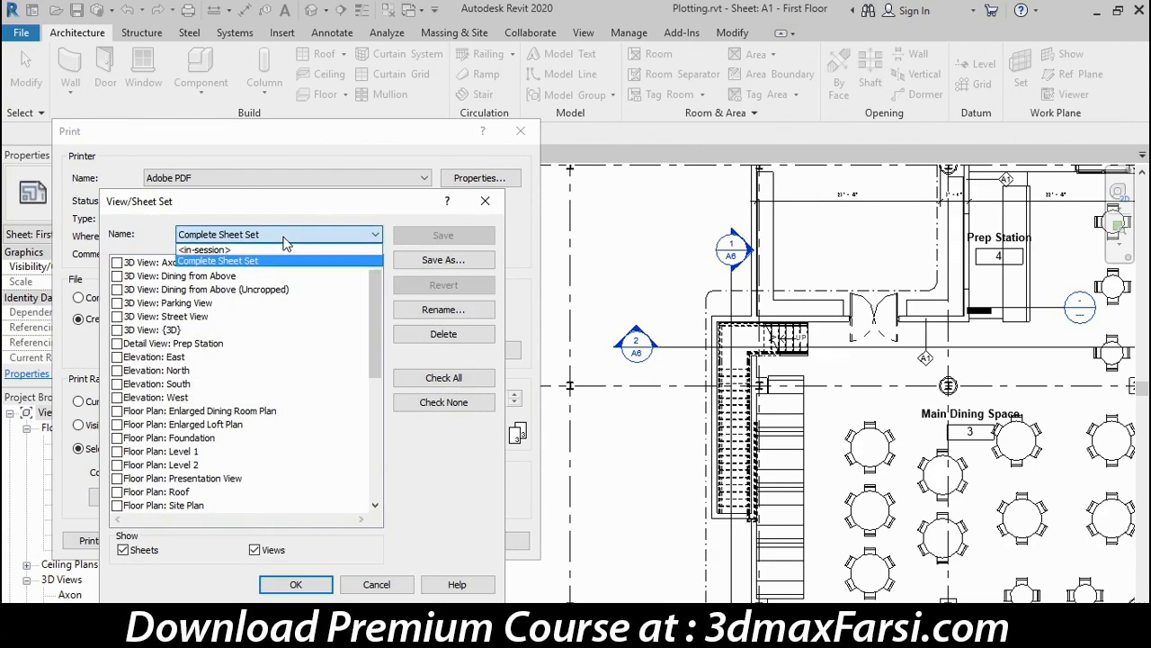
left_click(285, 238)
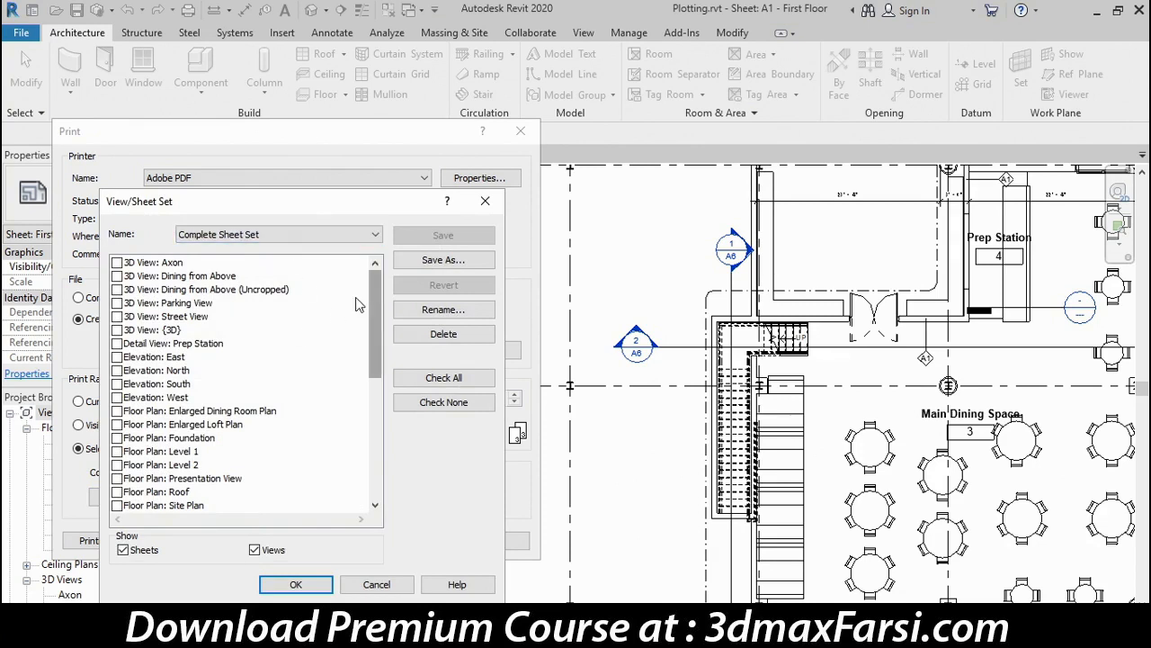
Step: Add the {3D} view, East, North and West elevations, and Foundation, Presentation View and Roof floor plans to the selection
left_click(124, 316)
left_click(117, 331)
left_click(117, 358)
left_click(117, 371)
left_click(117, 397)
left_click(117, 438)
left_click(117, 479)
left_click(117, 492)
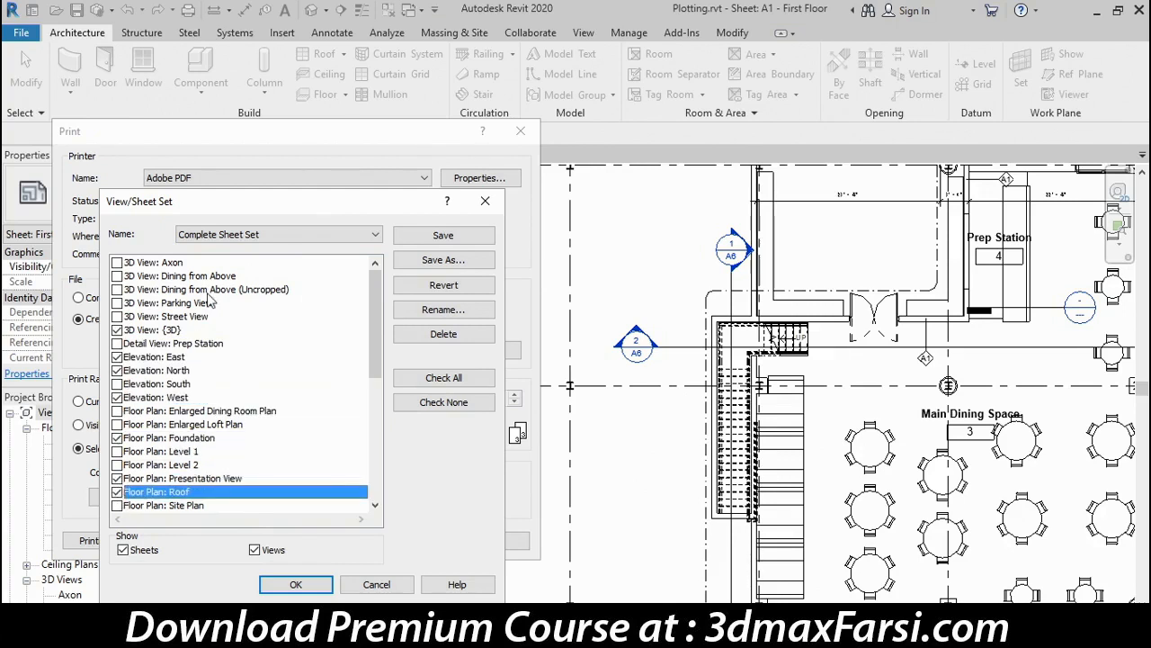
Step: Reload the saved Complete Sheet Set, check its included sheets, and leave the view/sheet selection
left_click(232, 236)
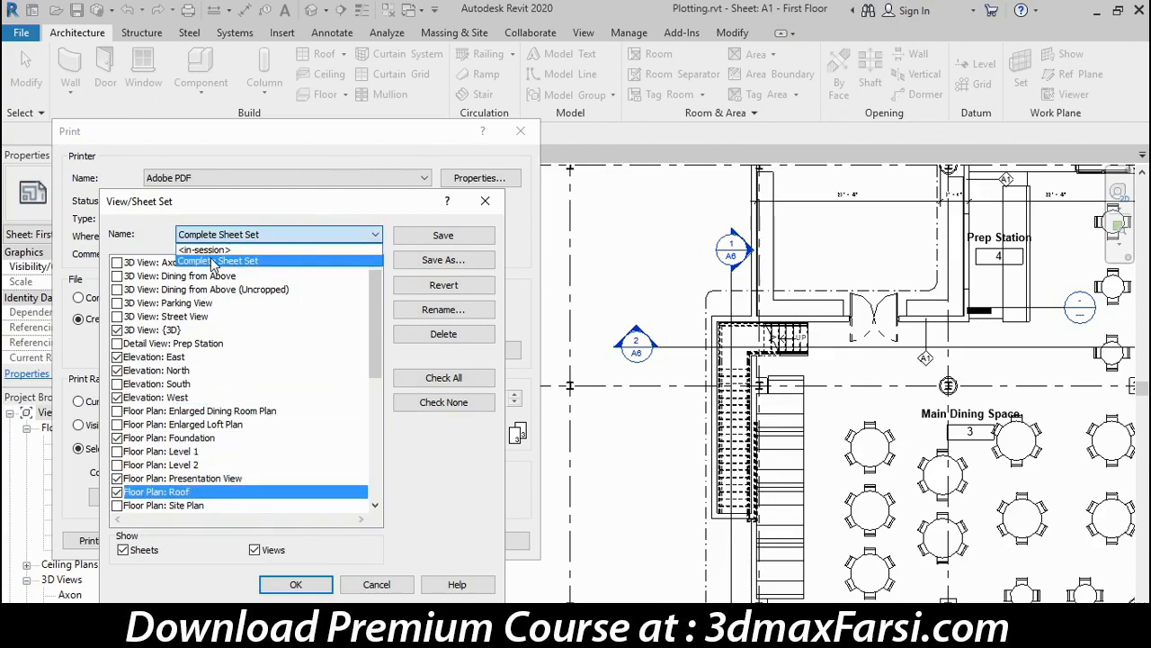
left_click(214, 262)
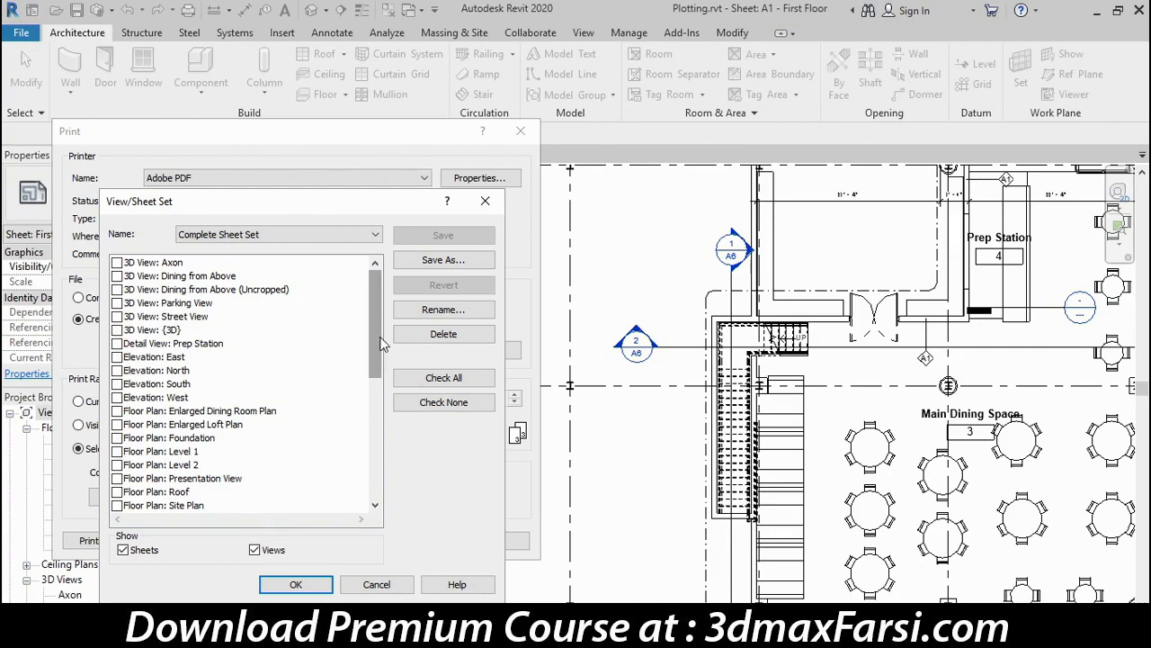
left_click_drag(375, 322, 382, 474)
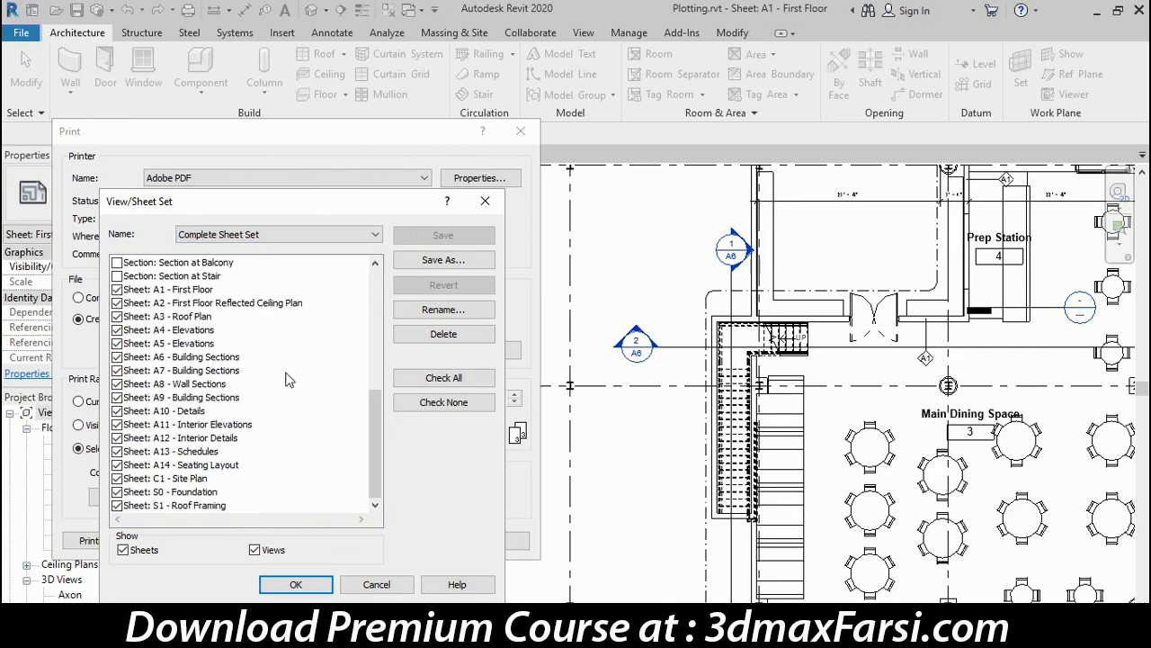
left_click(349, 587)
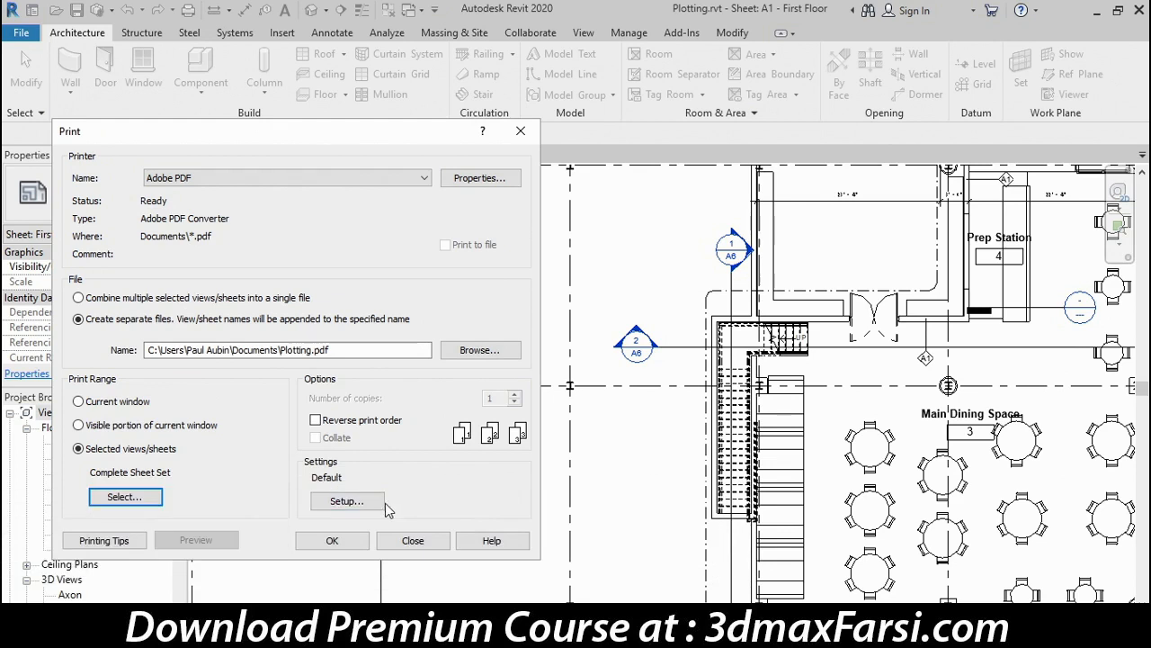
Step: Open the print setup and set the paper size to ARCH E1
left_click(347, 501)
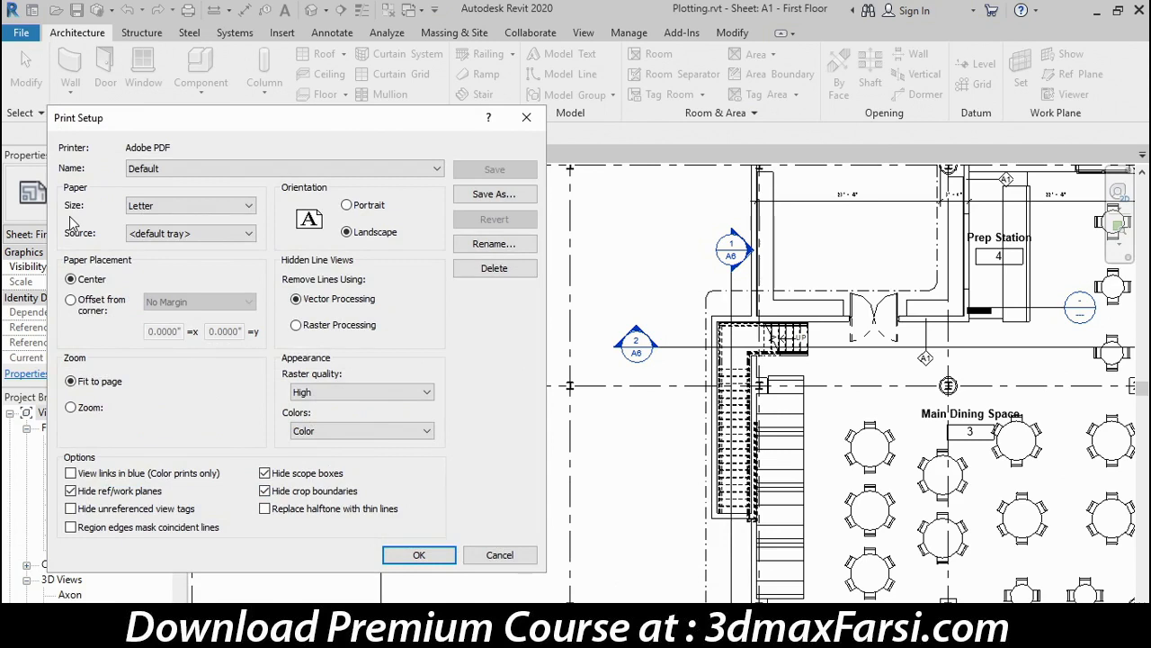
left_click(180, 205)
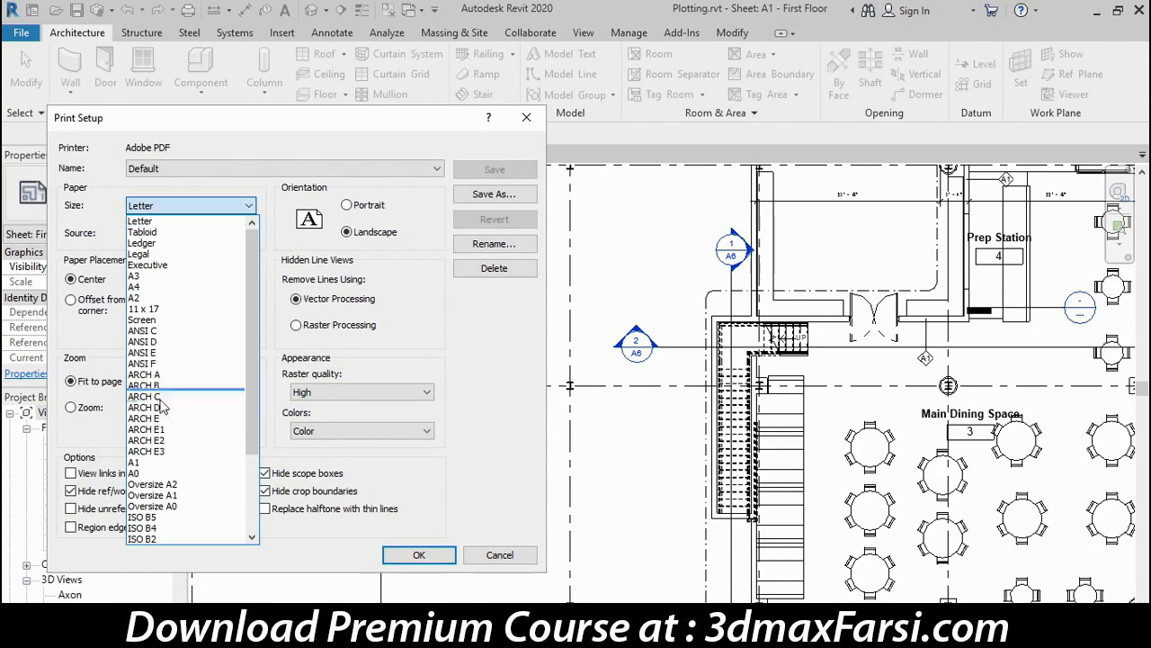
left_click(147, 429)
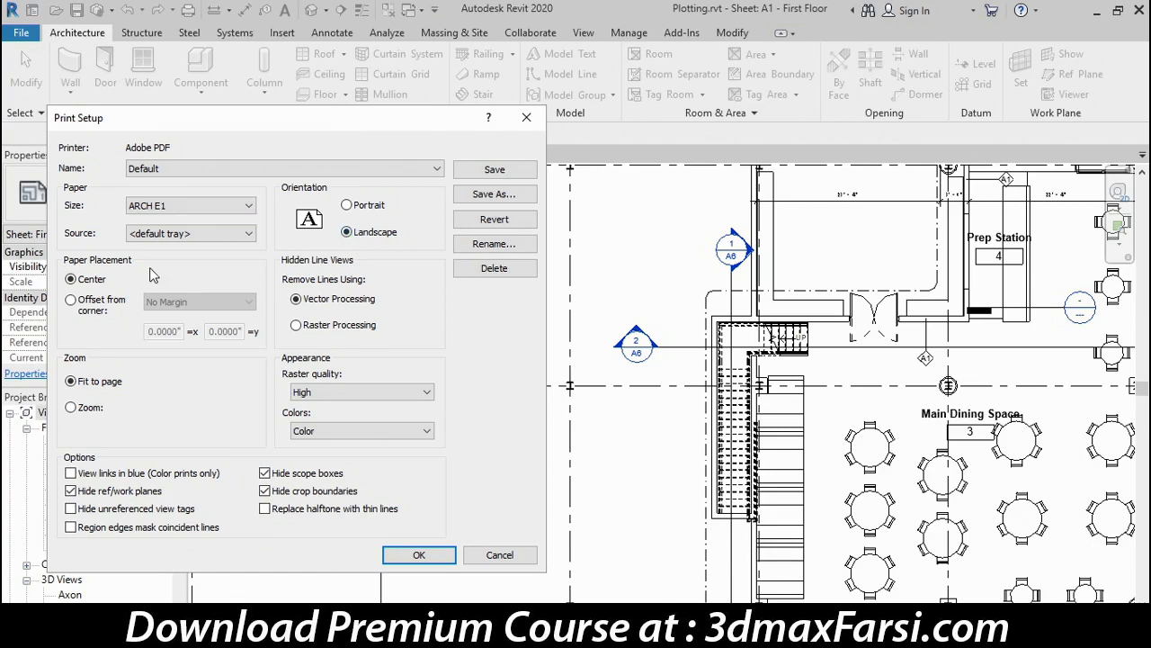
Step: Set the paper placement to offset from corner at the printer limit, set the zoom to 100% size, and accept the setup
left_click(90, 304)
left_click(95, 282)
left_click(88, 410)
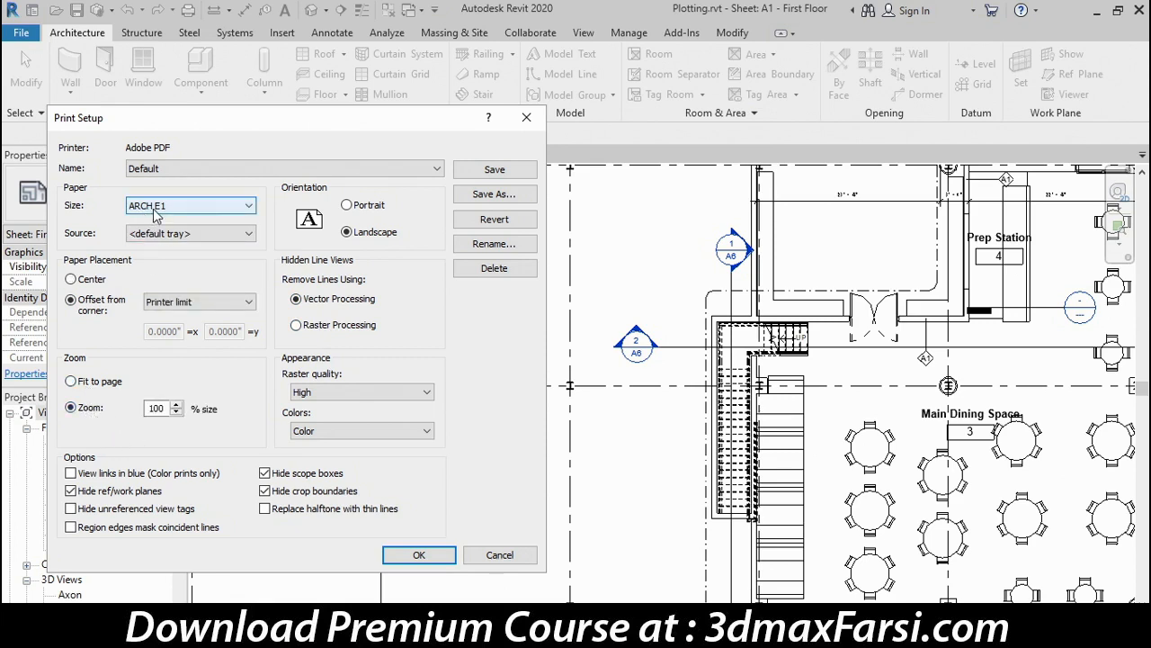
left_click_drag(165, 409, 144, 408)
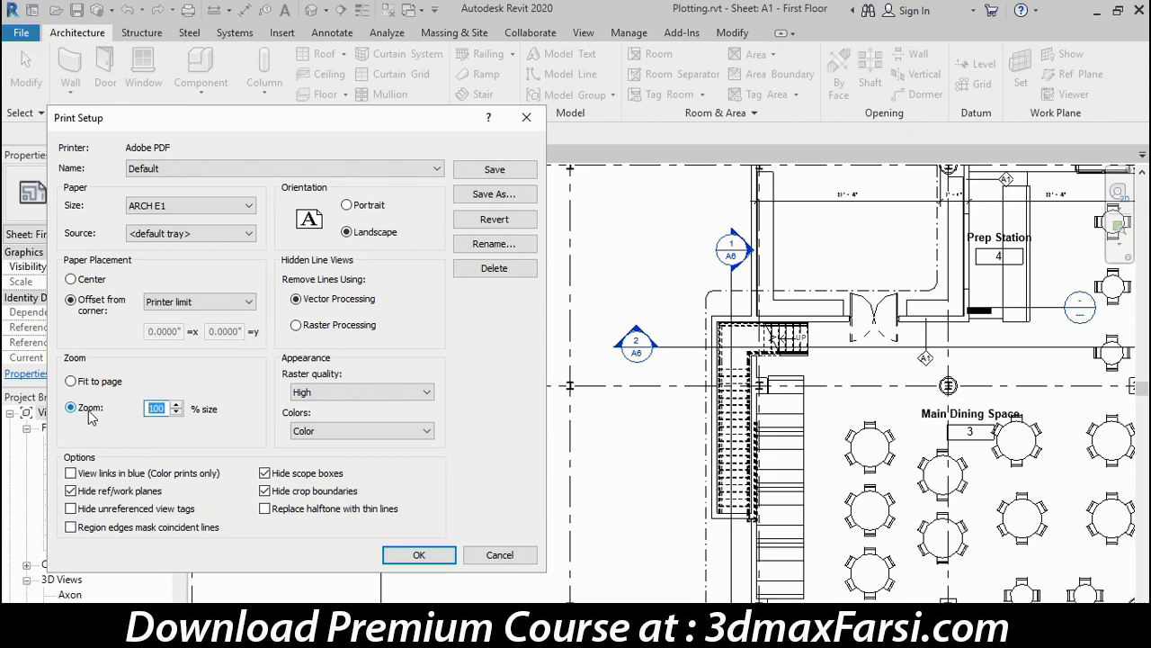
type("50")
double_click(153, 407)
type("100")
left_click(428, 556)
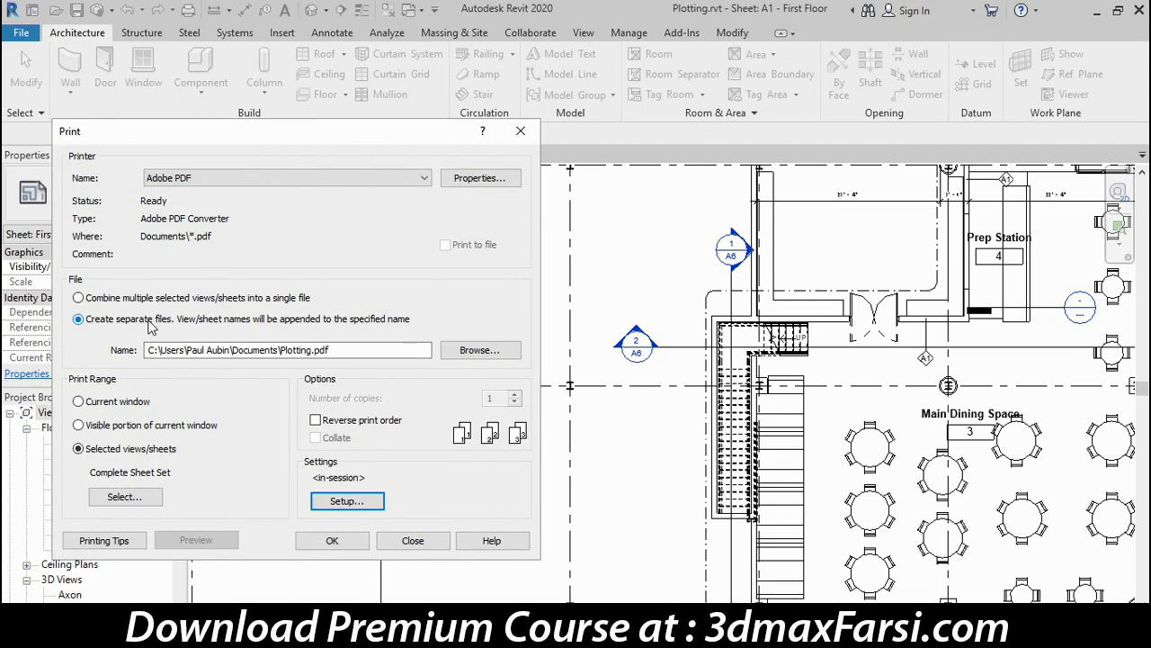
Step: Combine the selected sheets into a single file and set its output location to Plotting.pdf on the Desktop
left_click(79, 299)
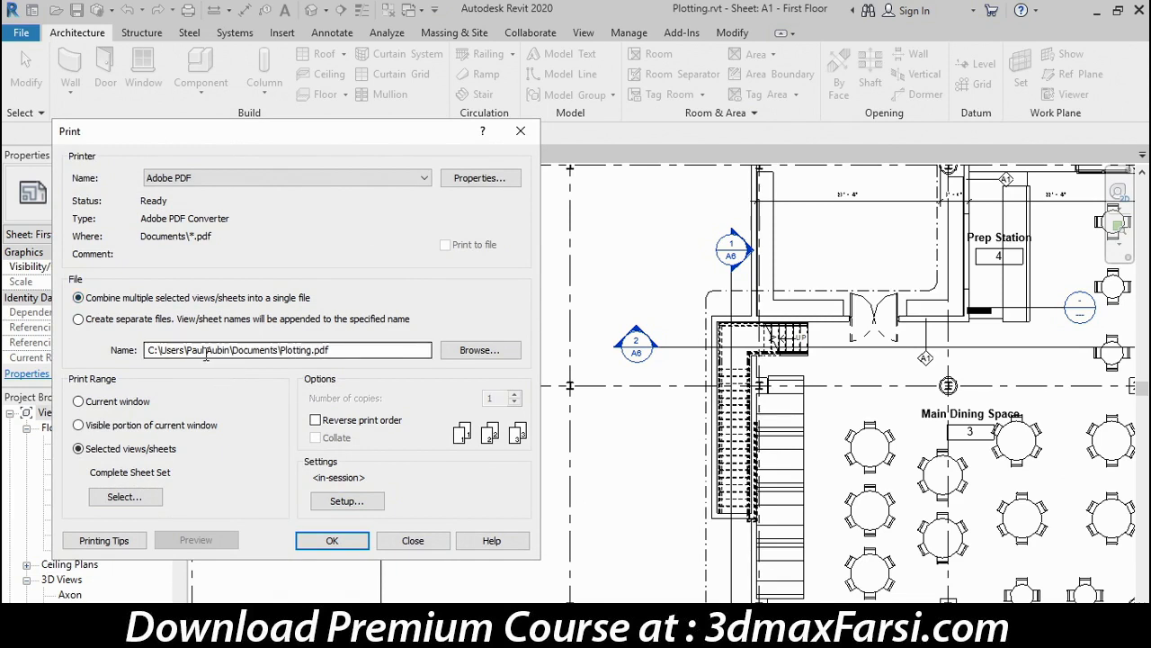
left_click(479, 350)
left_click(345, 464)
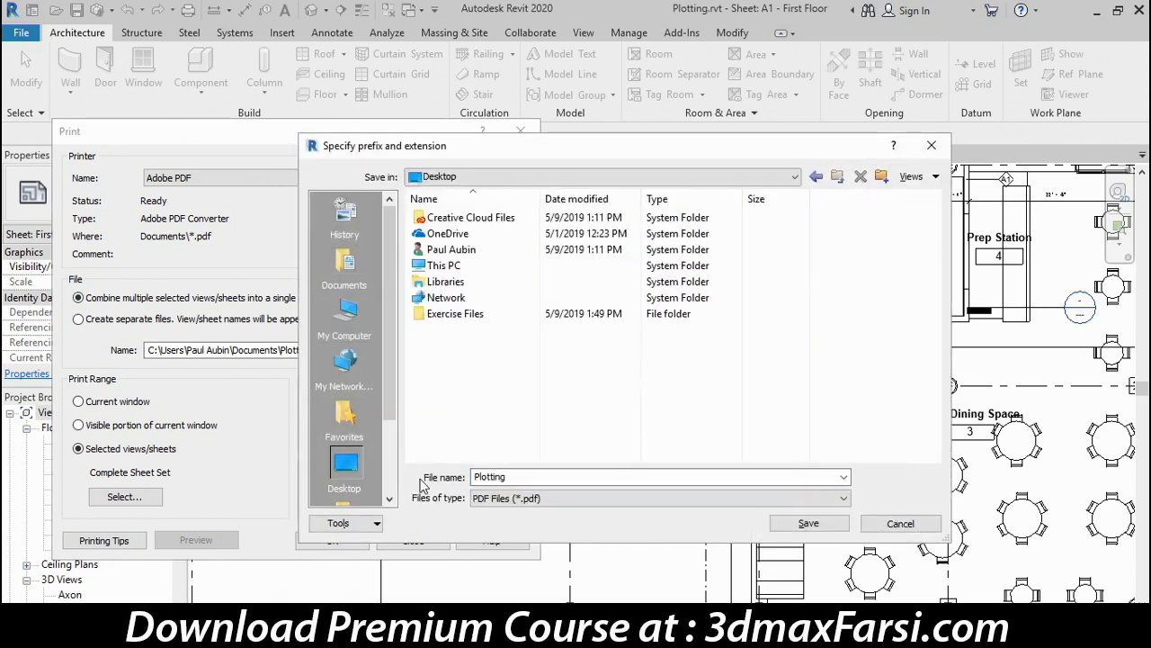
left_click(807, 524)
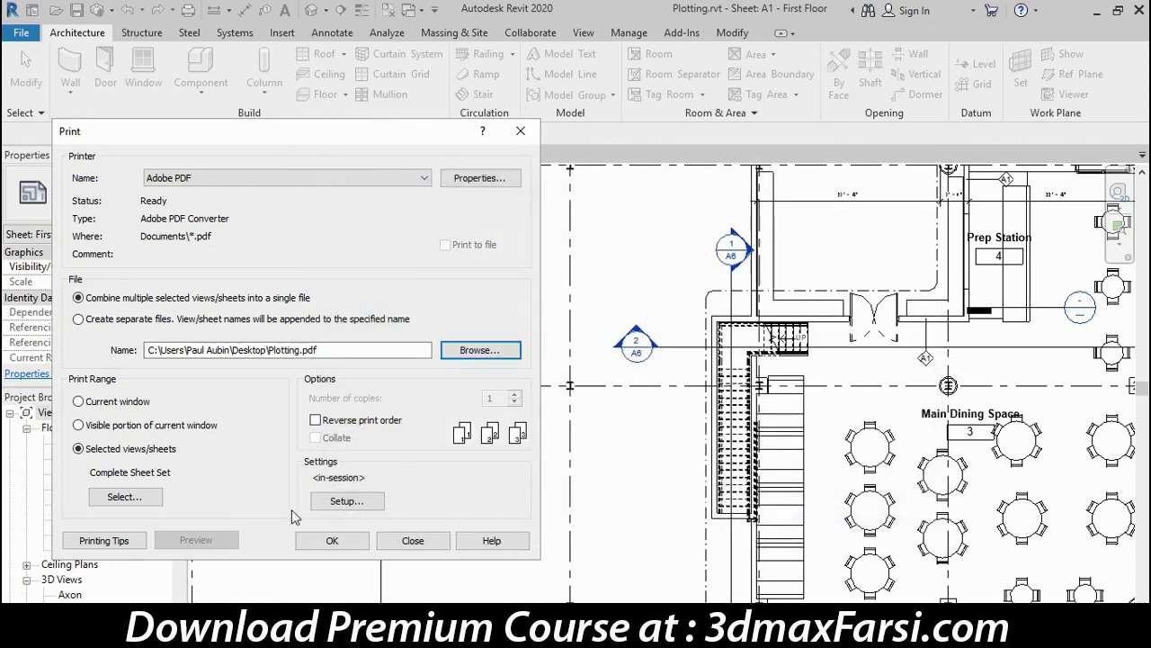
Step: Start the print and save the resulting PDF as Plotting.pdf on the Desktop
left_click(326, 543)
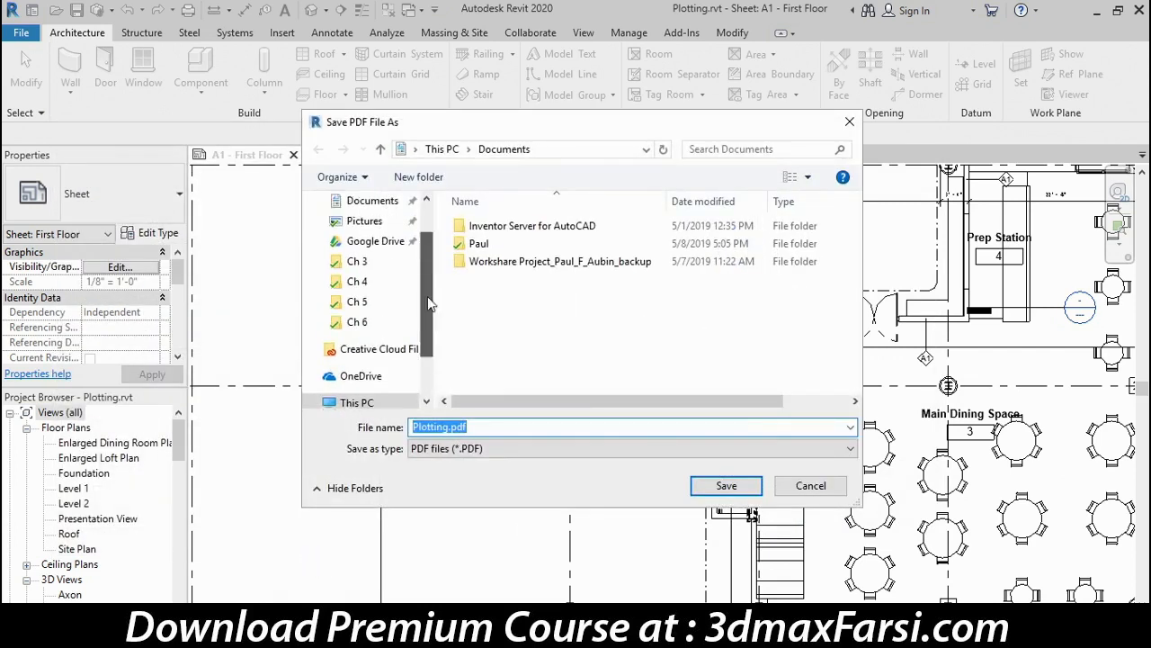
left_click(652, 426)
left_click(724, 489)
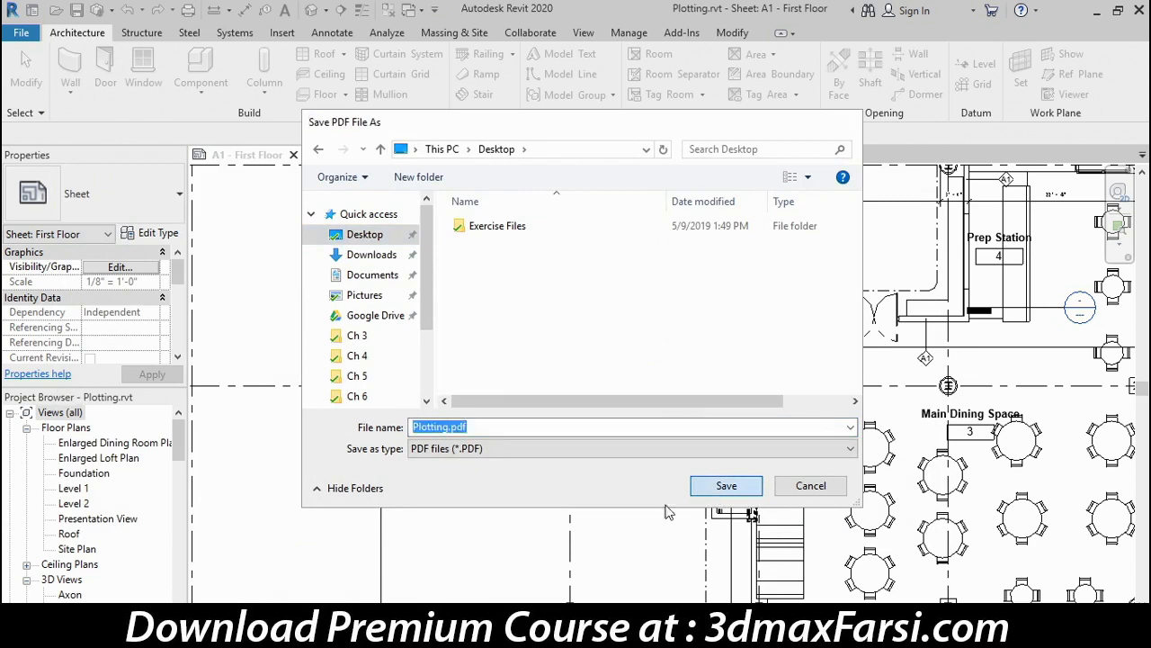